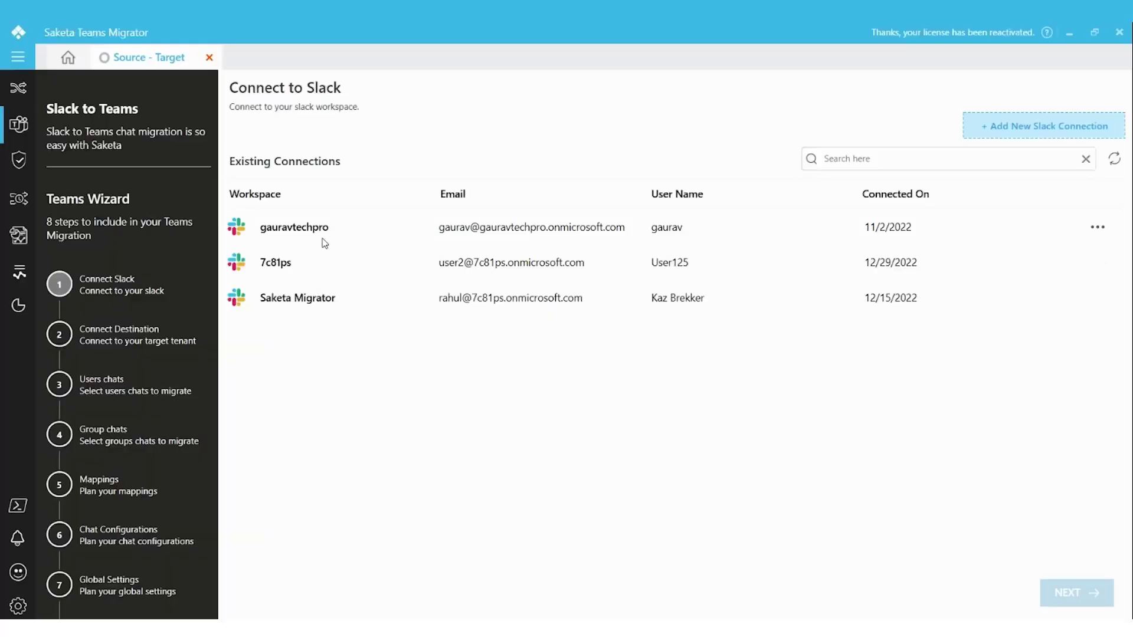
Choose the existing gauravtechpro Slack workspace connection as the migration source
{"action": "left_click", "coordinate": [317, 229]}
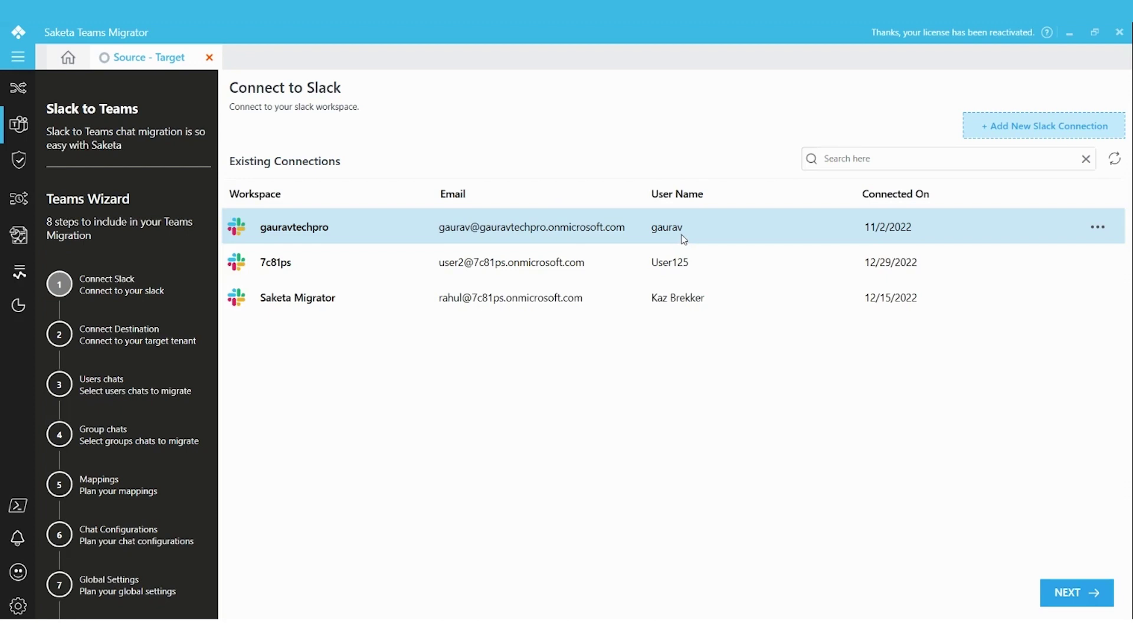
{"action": "left_click", "coordinate": [1088, 593]}
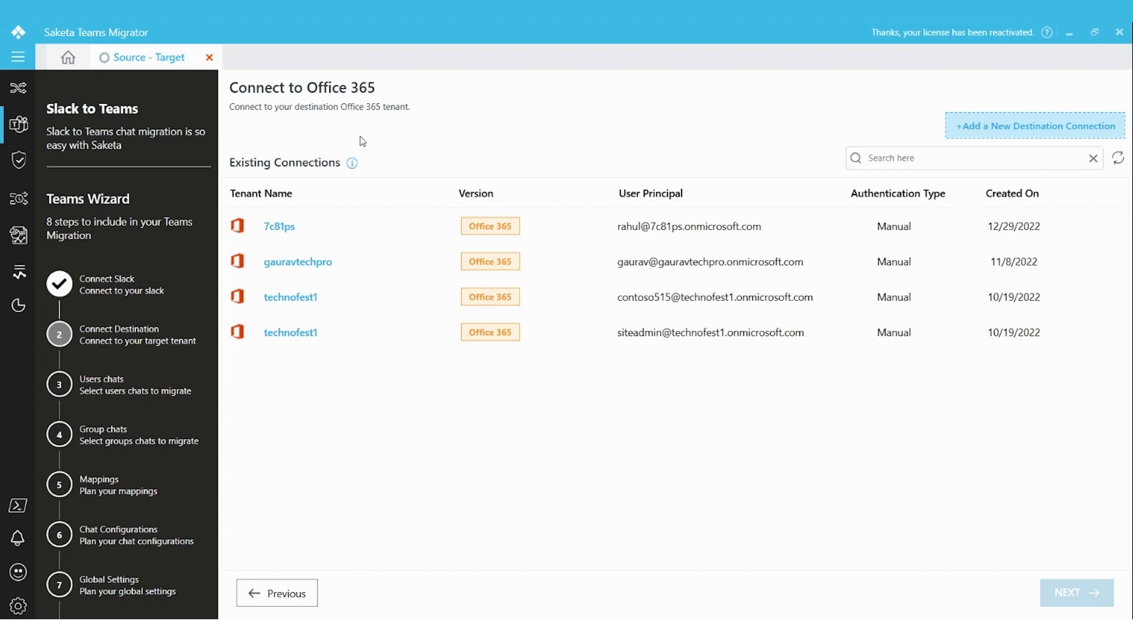
Select the existing gauravtechpro Office 365 tenant as the migration destination
{"action": "left_click", "coordinate": [634, 261]}
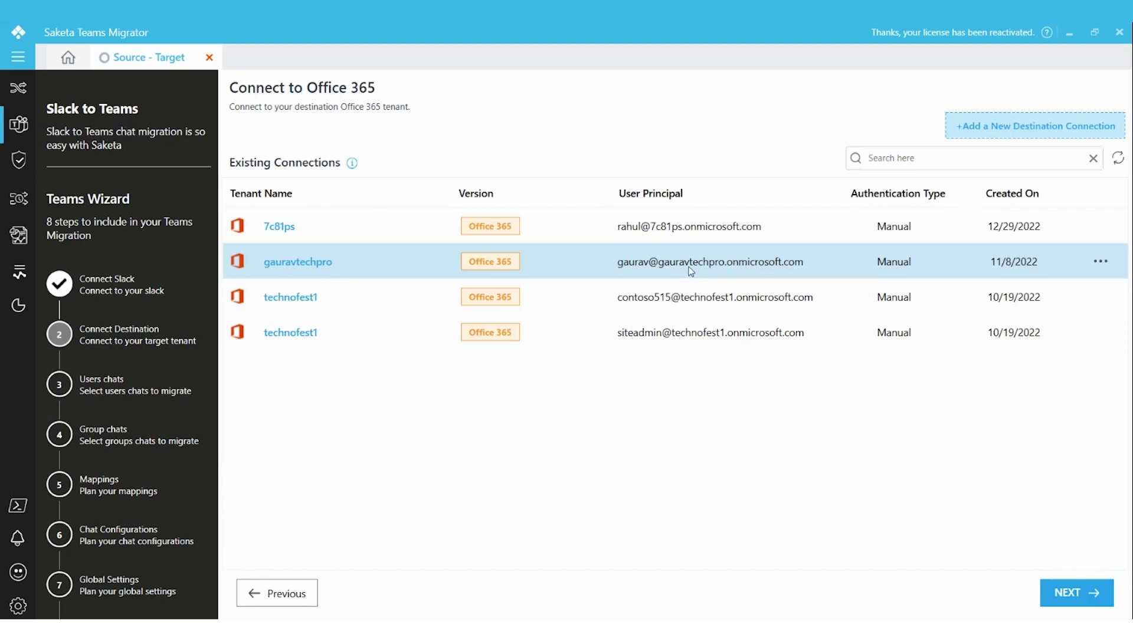
{"action": "left_click", "coordinate": [1081, 593]}
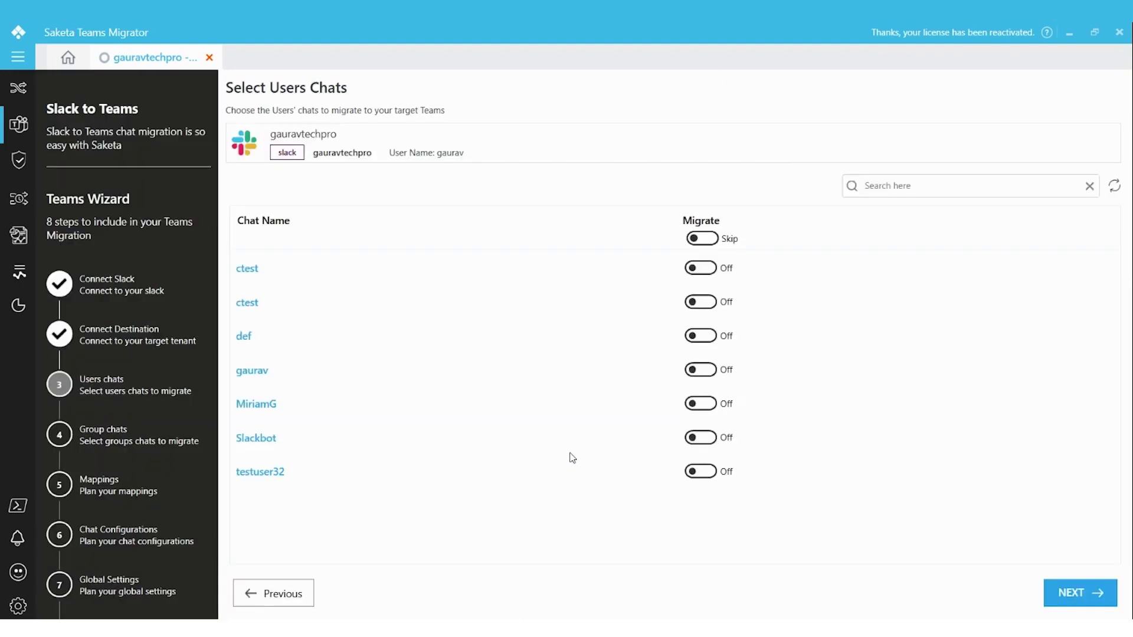
Turn on migration for the first, fourth and fifth user chats
{"action": "left_click", "coordinate": [706, 409]}
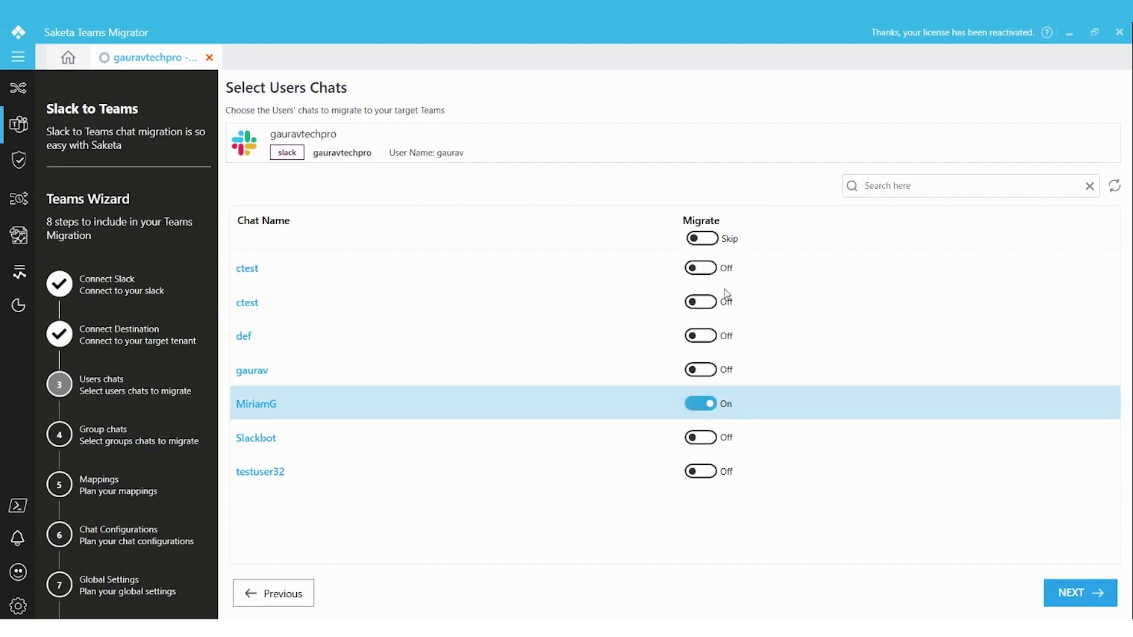
{"action": "left_click", "coordinate": [708, 272]}
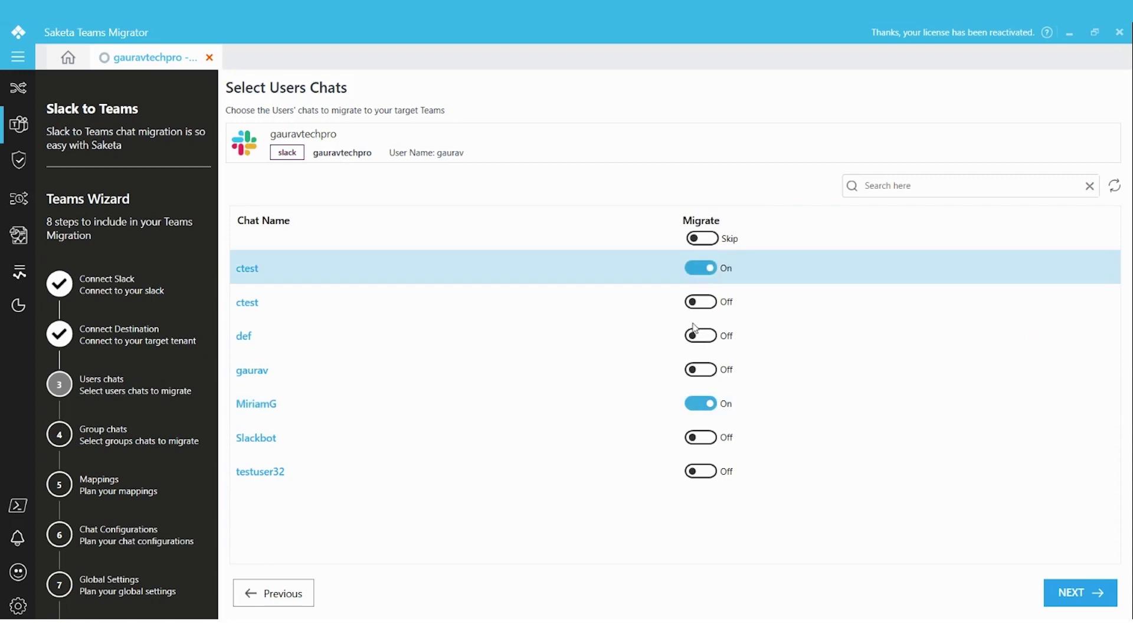
{"action": "left_click", "coordinate": [703, 370]}
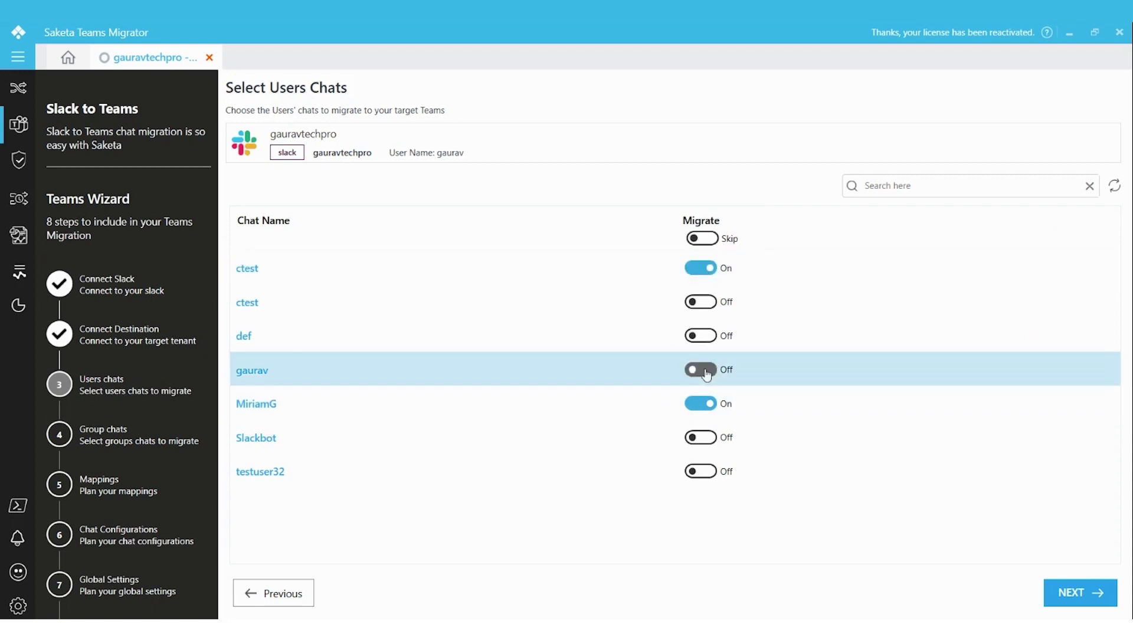
{"action": "left_click", "coordinate": [1059, 593]}
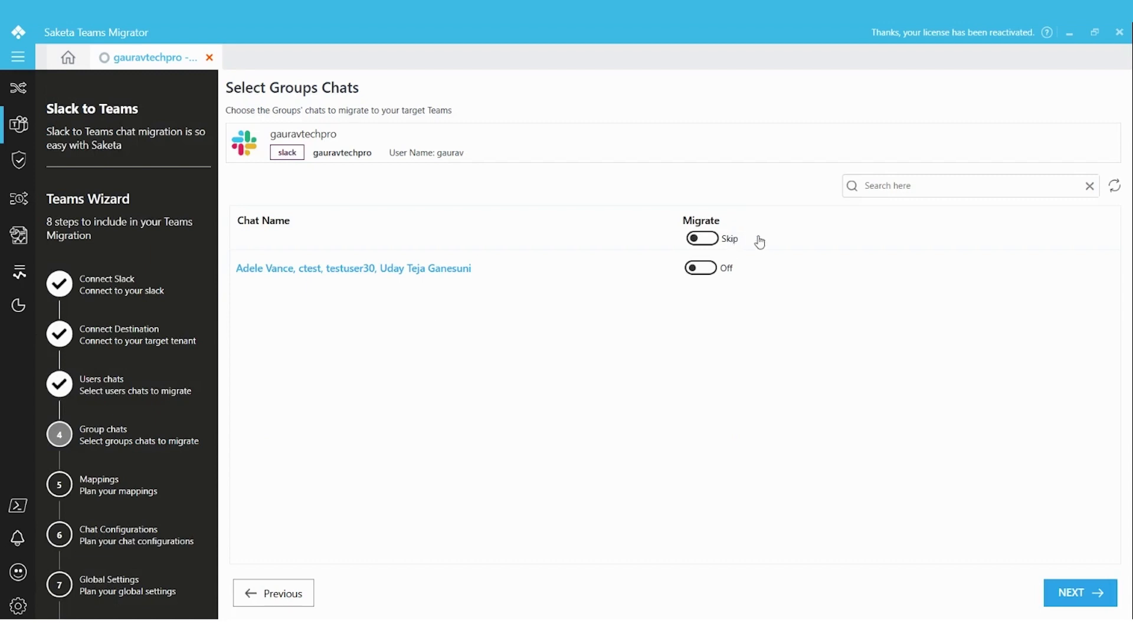
Switch the Migrate toggle on for the one group chat
{"action": "left_click", "coordinate": [701, 270]}
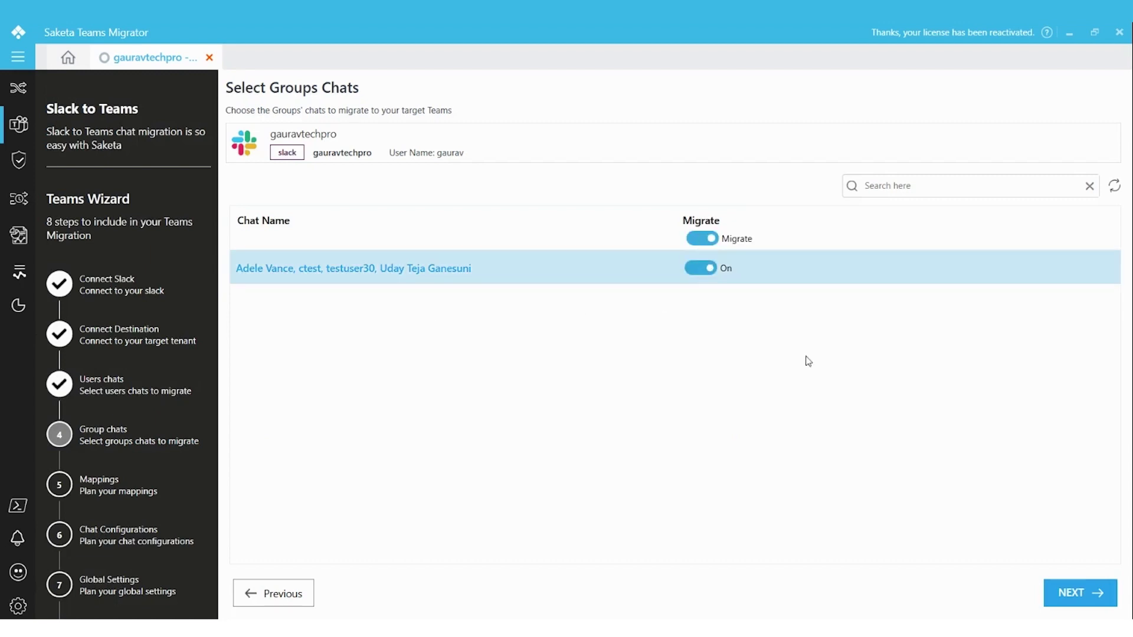
{"action": "left_click", "coordinate": [1081, 596]}
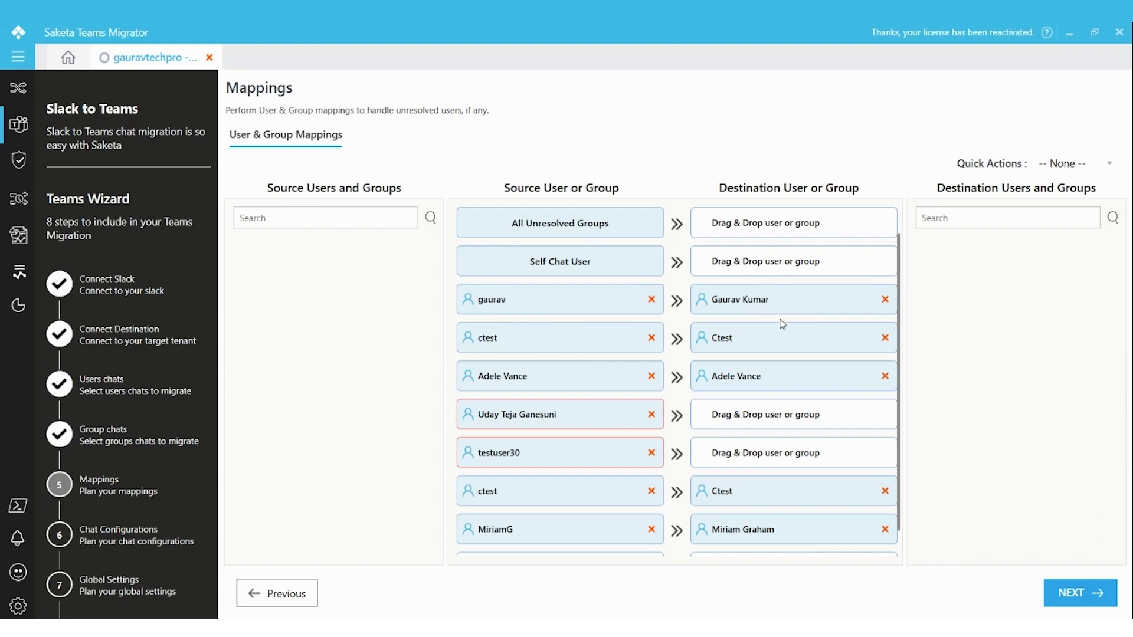
Search destination users for 'pran' and map the first result to the second unresolved source user
{"action": "left_click", "coordinate": [924, 218]}
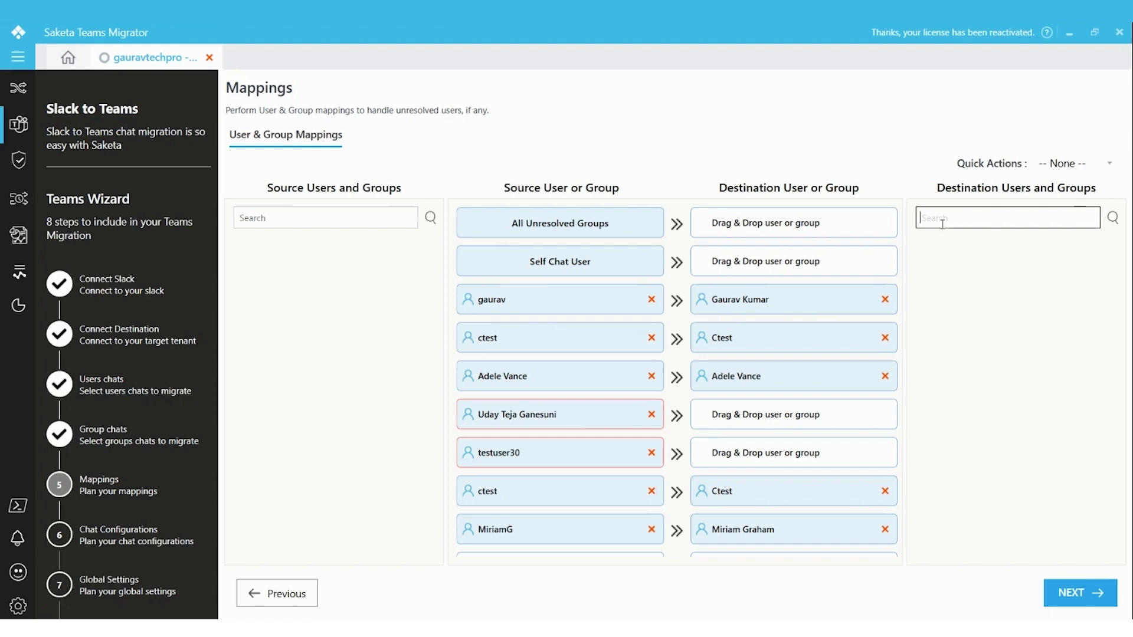
{"action": "mouse_move", "coordinate": [498, 461]}
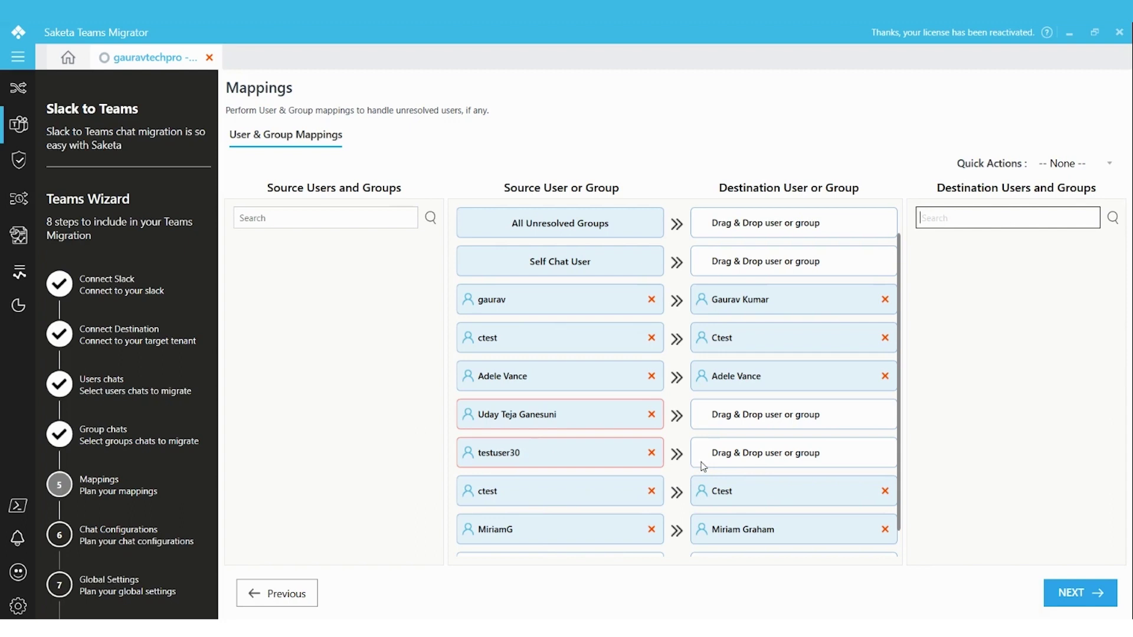
{"action": "mouse_move", "coordinate": [758, 456]}
{"action": "type", "text": "pram"}
{"action": "key", "text": "BackSpace"}
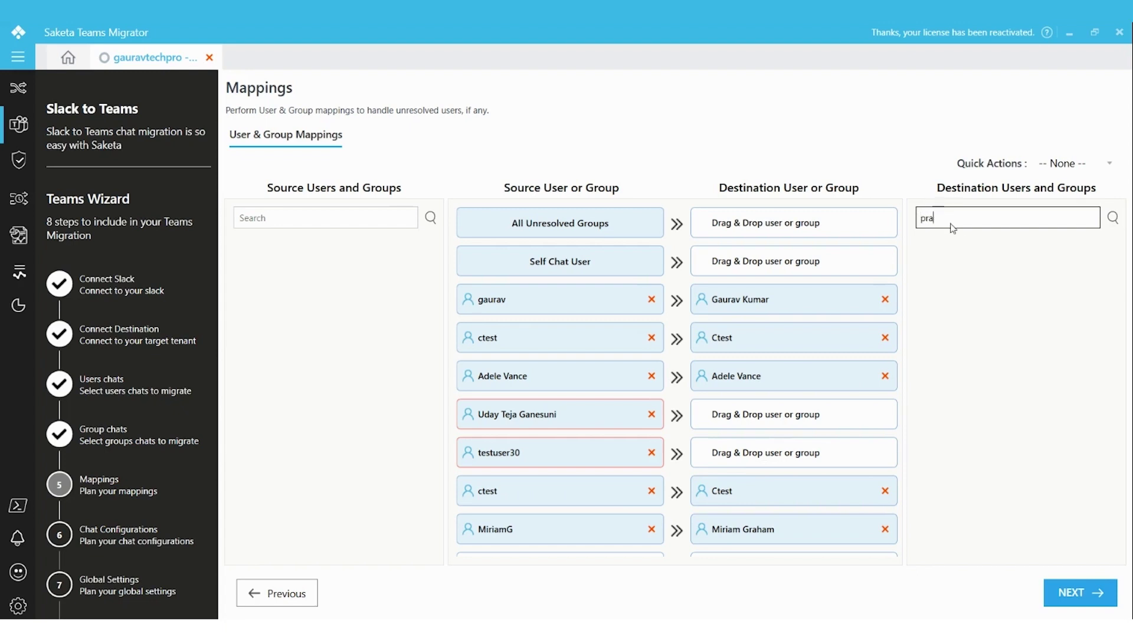
{"action": "type", "text": "n"}
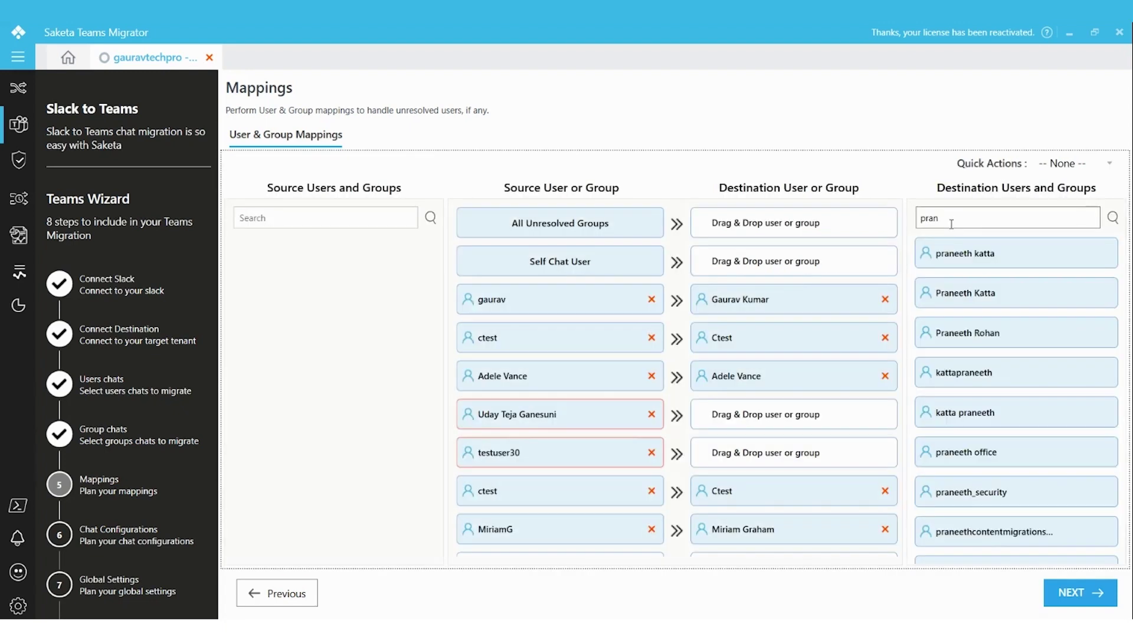
{"action": "left_click_drag", "start_coordinate": [938, 249], "coordinate": [760, 460]}
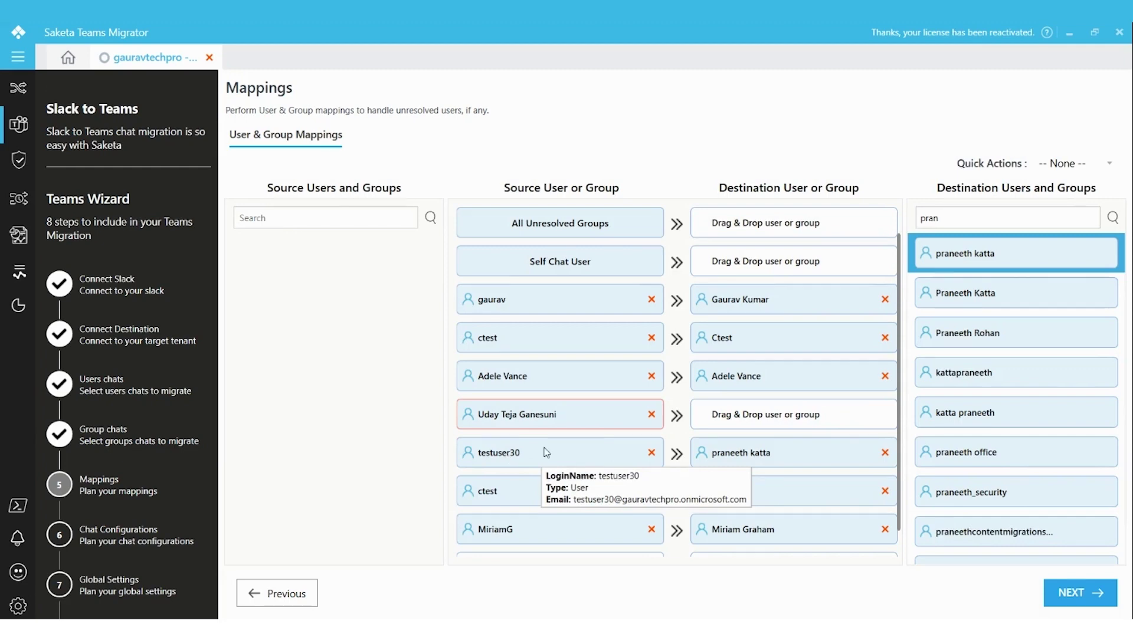
{"action": "mouse_move", "coordinate": [770, 461]}
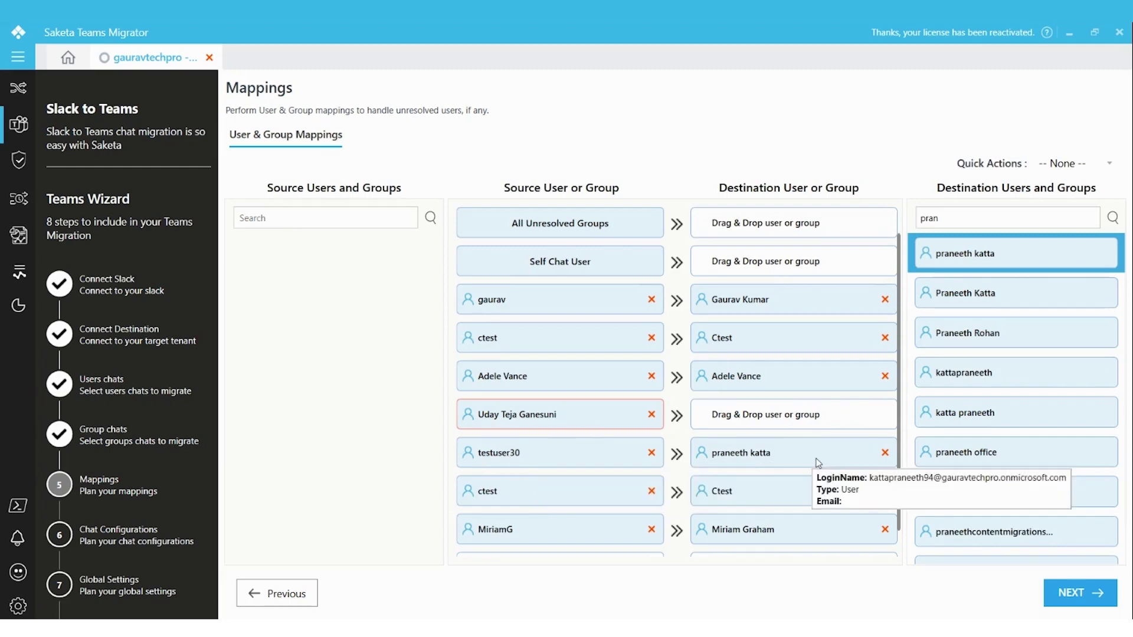
{"action": "left_click", "coordinate": [1071, 593]}
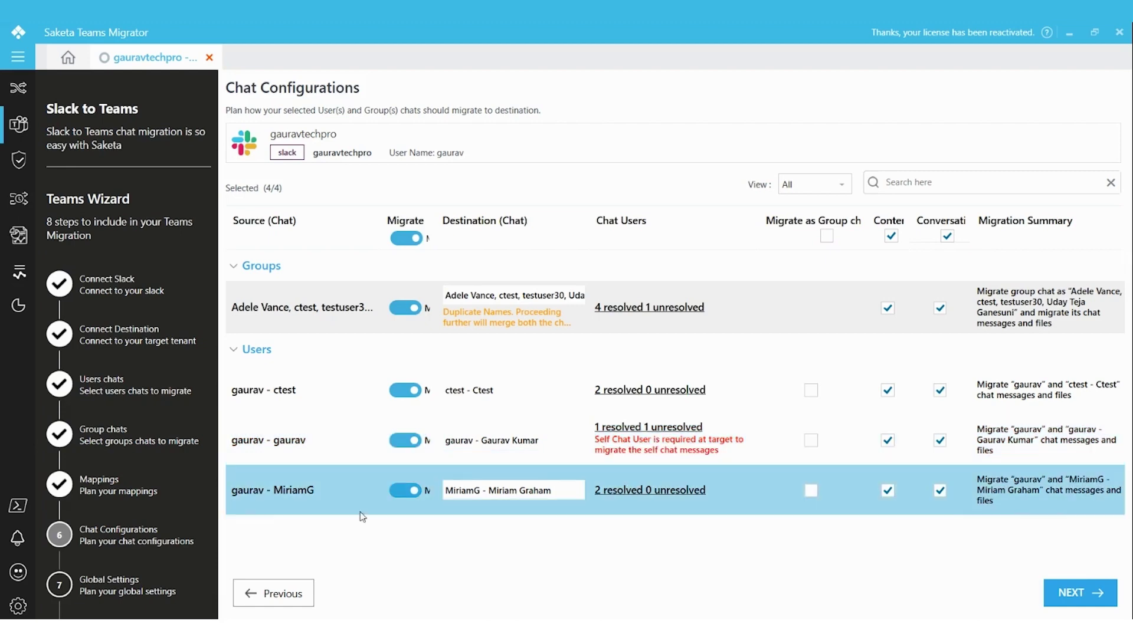
Go back from Chat Configurations to Mappings to assign the Self Chat User
{"action": "left_click", "coordinate": [276, 593]}
{"action": "left_click", "coordinate": [964, 217]}
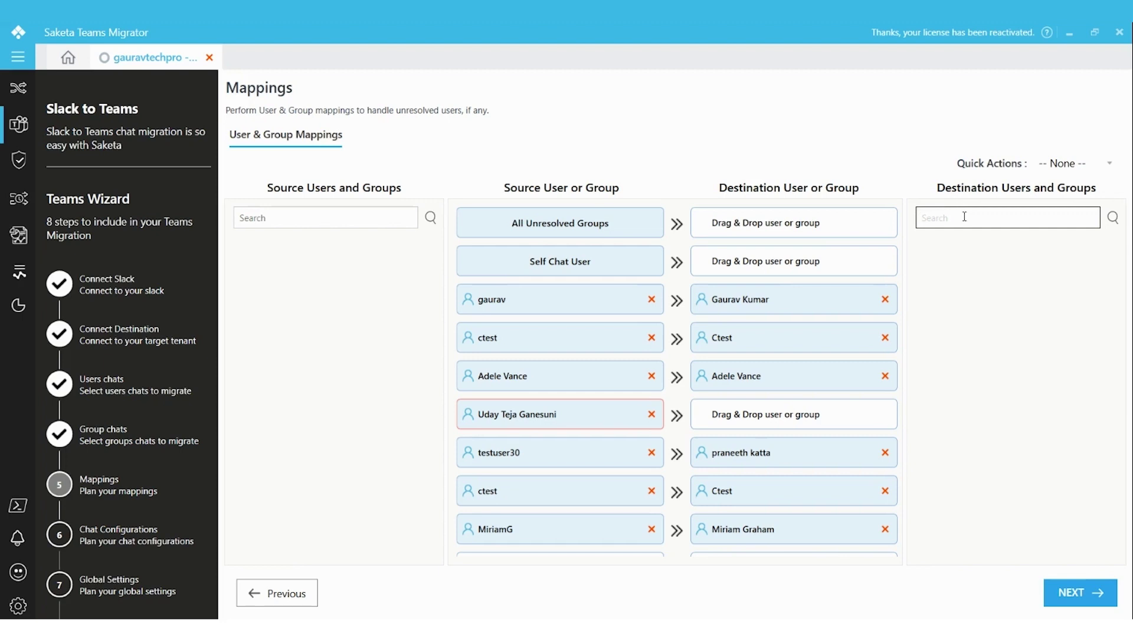
Map Self Chat User to the top destination result for 'pra'
{"action": "type", "text": "pra"}
{"action": "key", "text": "Return"}
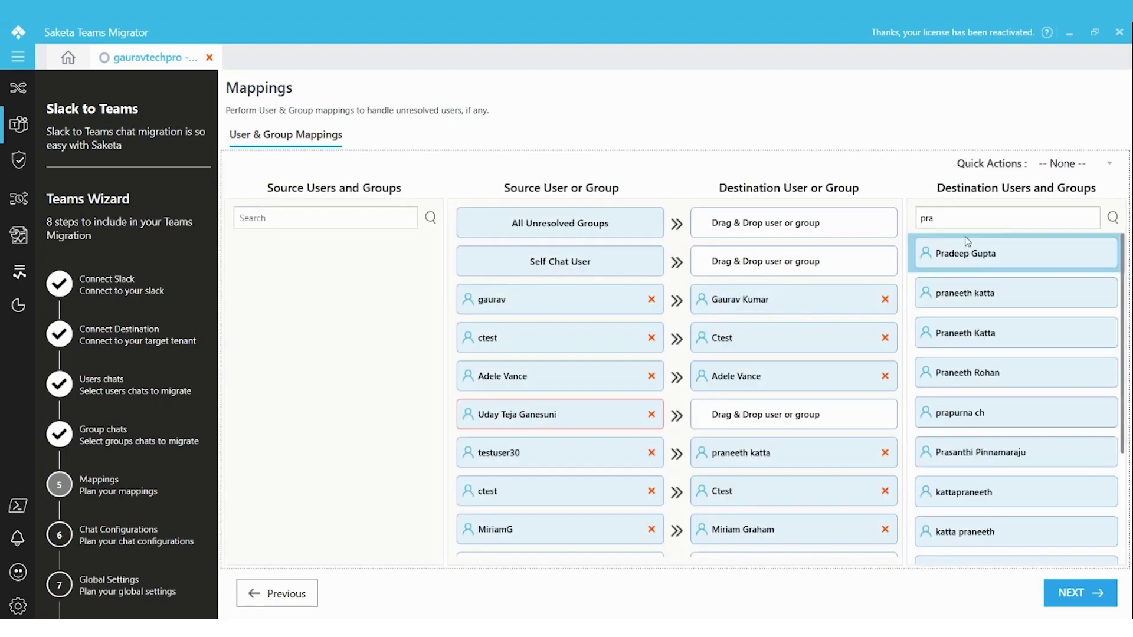
{"action": "left_click_drag", "start_coordinate": [959, 253], "coordinate": [789, 278]}
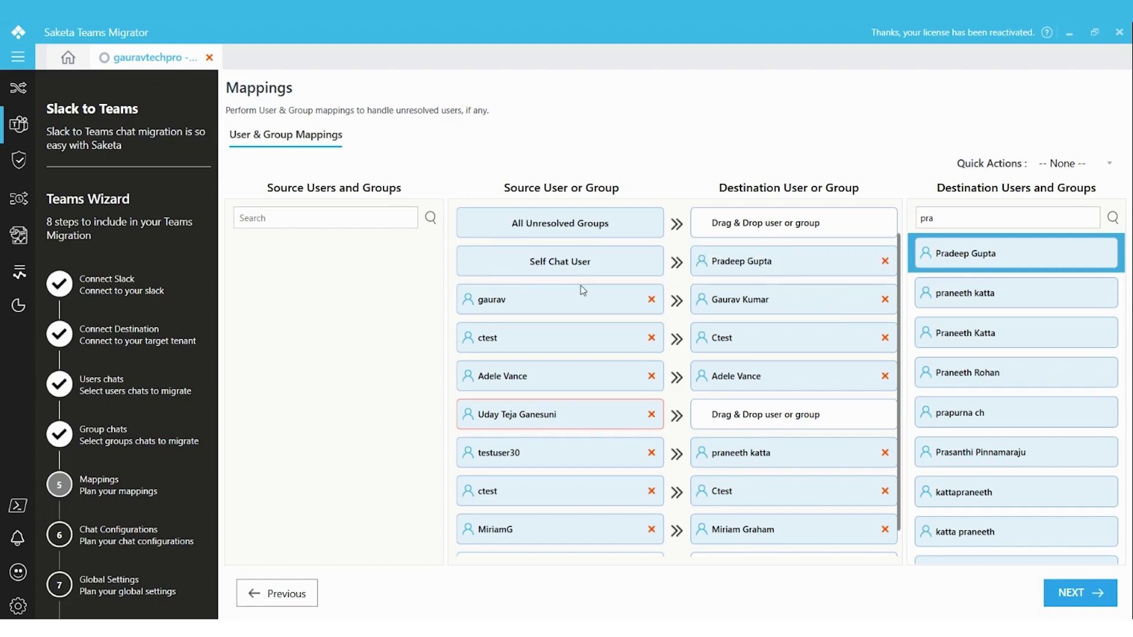
{"action": "left_click", "coordinate": [1068, 594]}
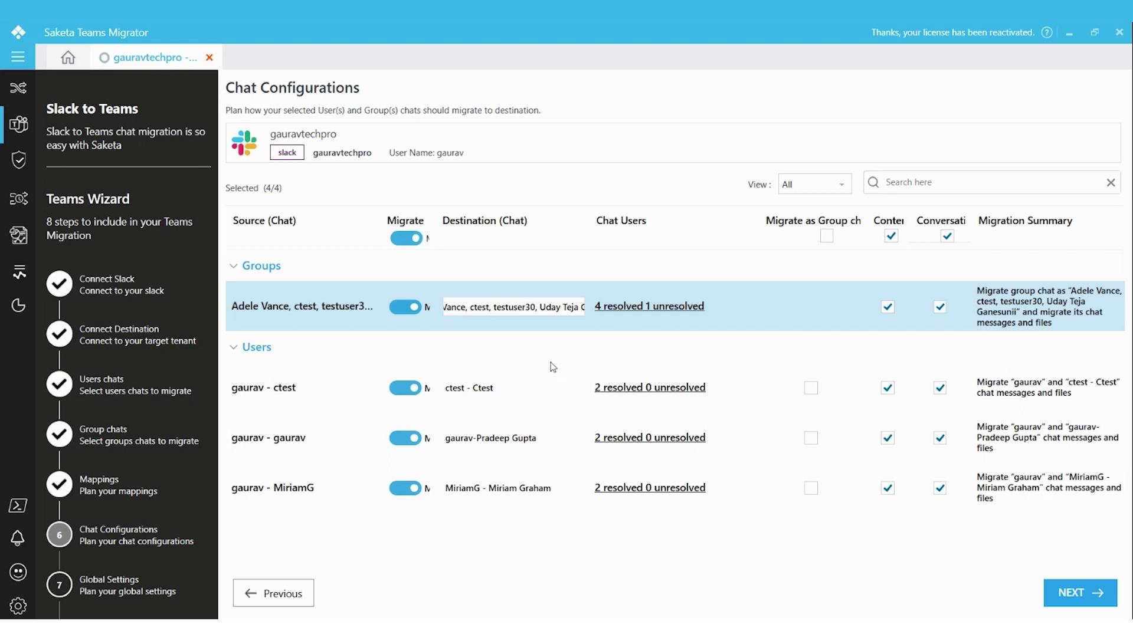
Review the group chat's '4 resolved 1 unresolved' members, then return to Mappings
{"action": "left_click", "coordinate": [668, 307]}
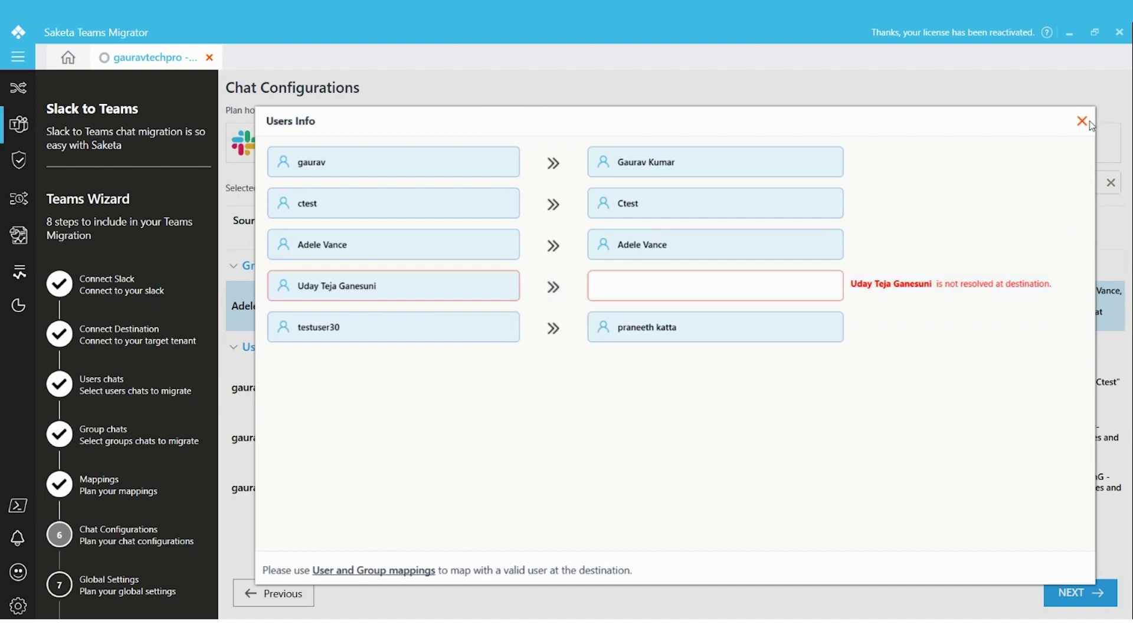
{"action": "left_click", "coordinate": [1078, 121]}
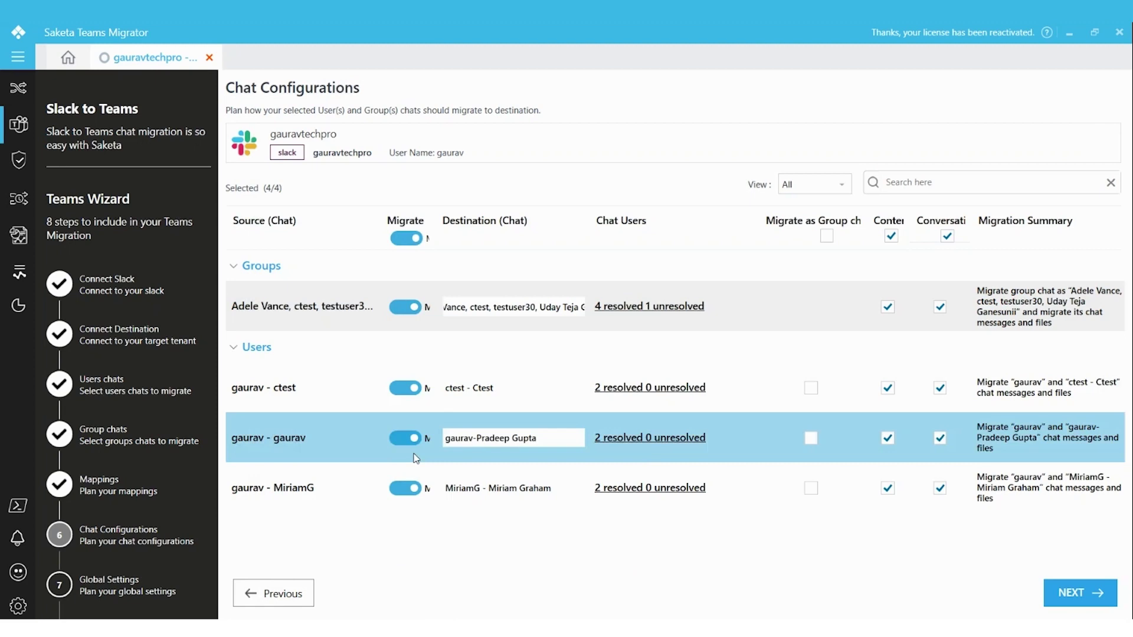
{"action": "left_click", "coordinate": [270, 594]}
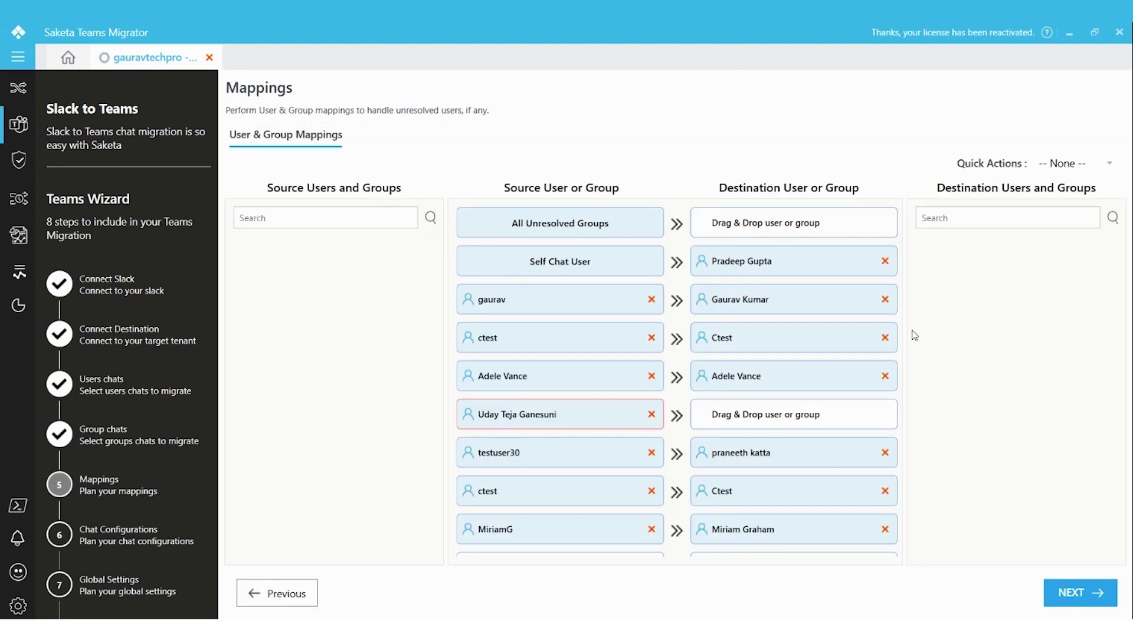
Map the remaining unresolved group-chat member to the destination user found by 'pra'
{"action": "left_click", "coordinate": [954, 218]}
{"action": "type", "text": "pra"}
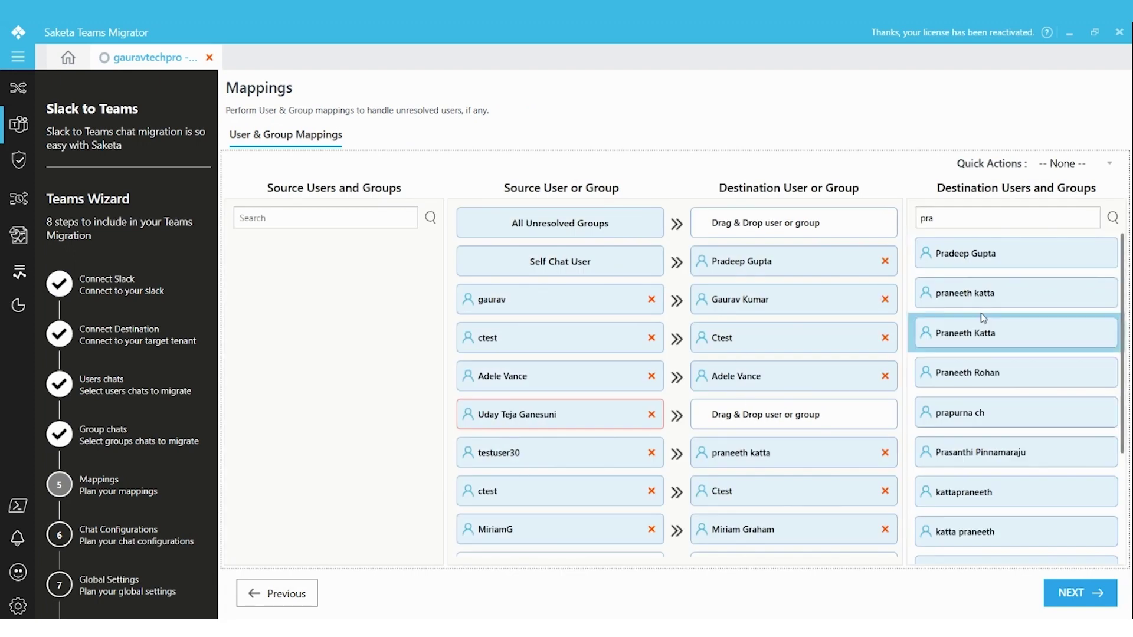
{"action": "left_click_drag", "start_coordinate": [961, 254], "coordinate": [732, 419]}
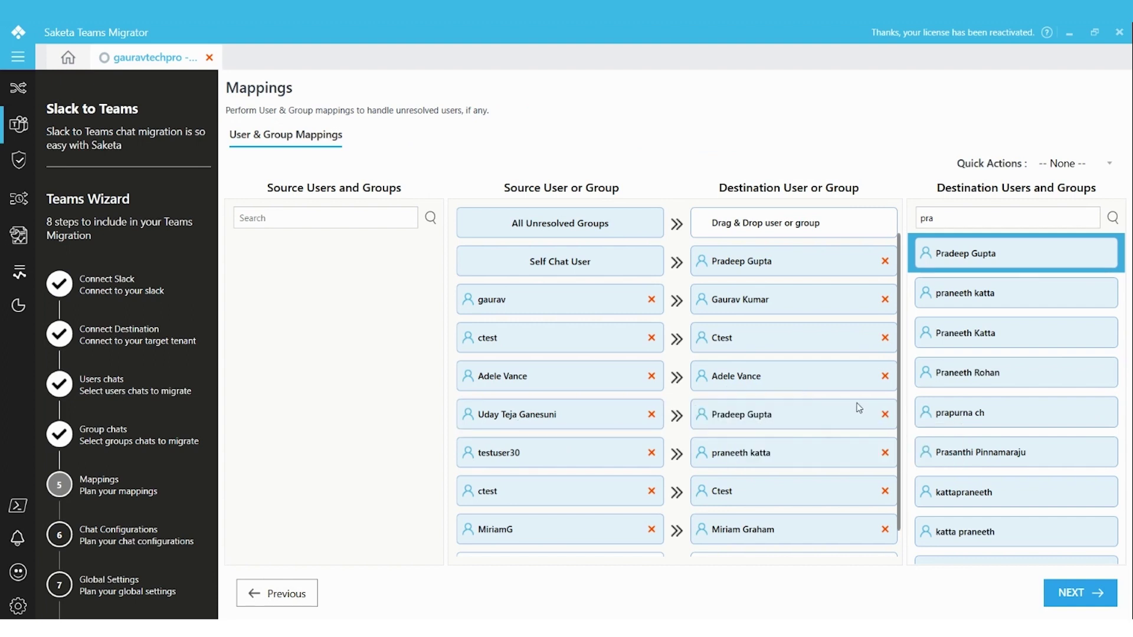
{"action": "left_click", "coordinate": [1078, 595]}
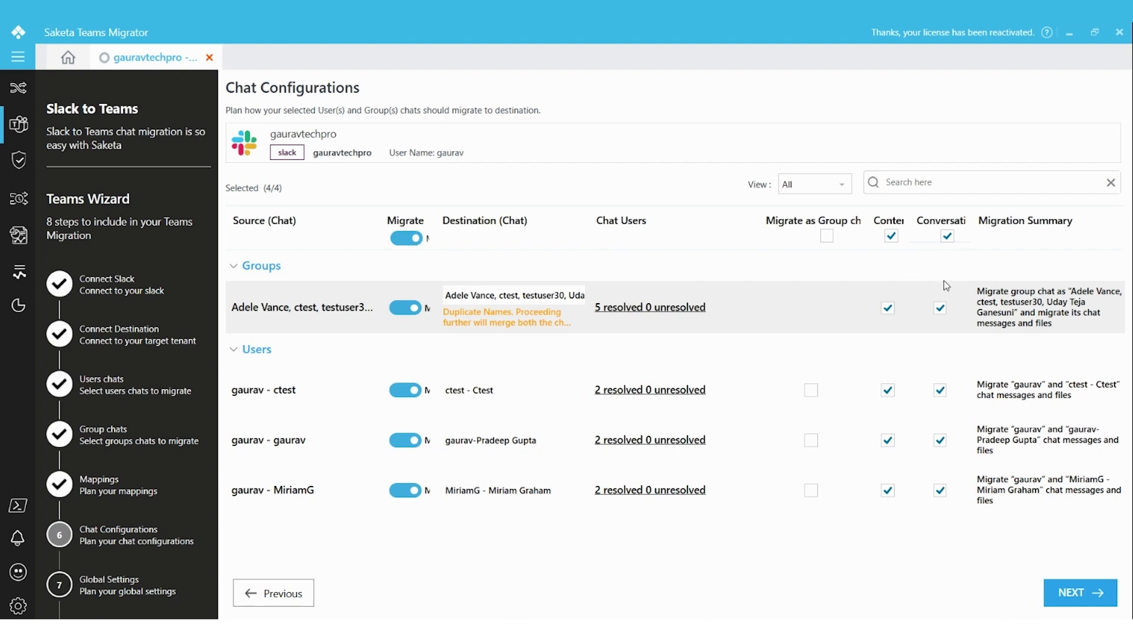
Auto-fit the Content column and widen the Conversations column in Chat Configurations
{"action": "double_click", "coordinate": [903, 219]}
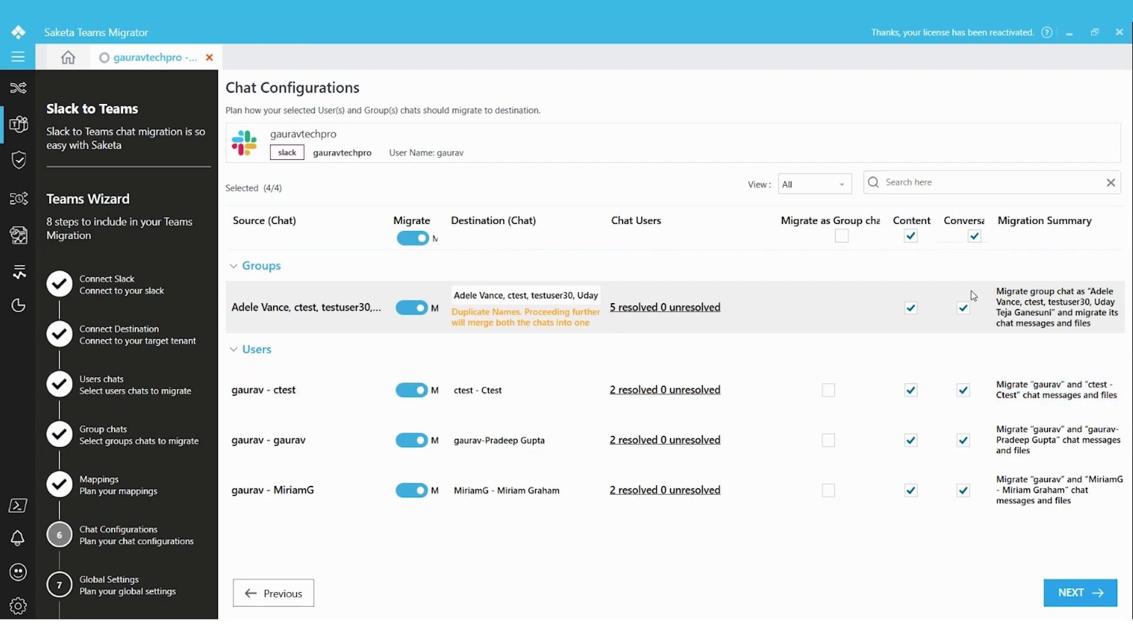
{"action": "left_click_drag", "start_coordinate": [993, 226], "coordinate": [1010, 226]}
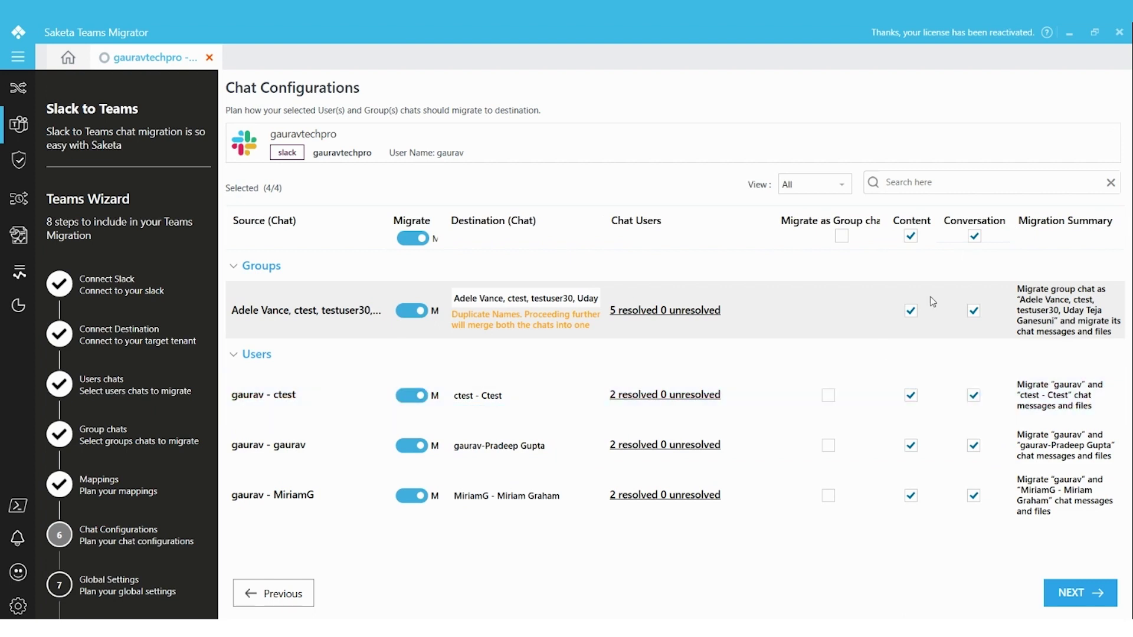
{"action": "left_click", "coordinate": [1055, 594]}
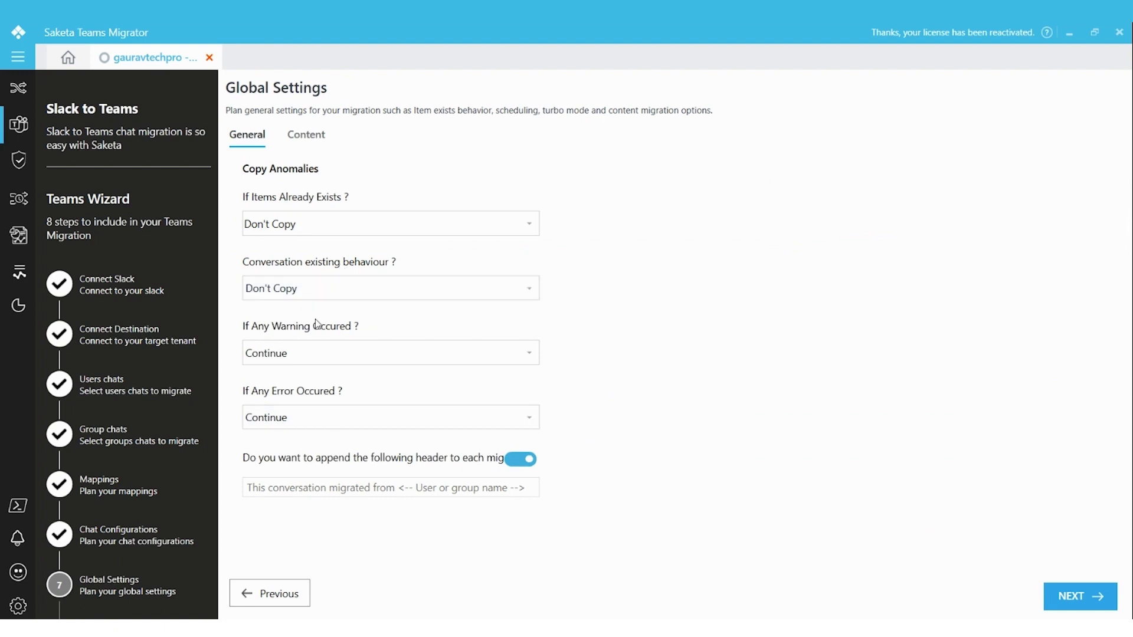
Try Keep Both for existing conversations, then set them back to Don't Copy
{"action": "left_click", "coordinate": [307, 300]}
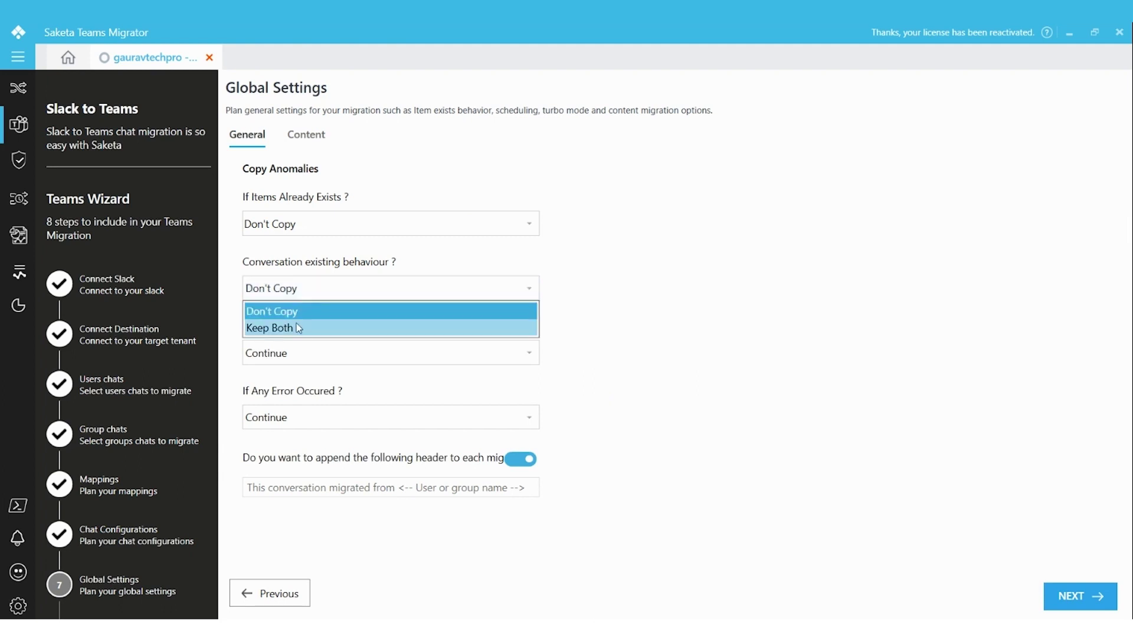
{"action": "left_click", "coordinate": [298, 328]}
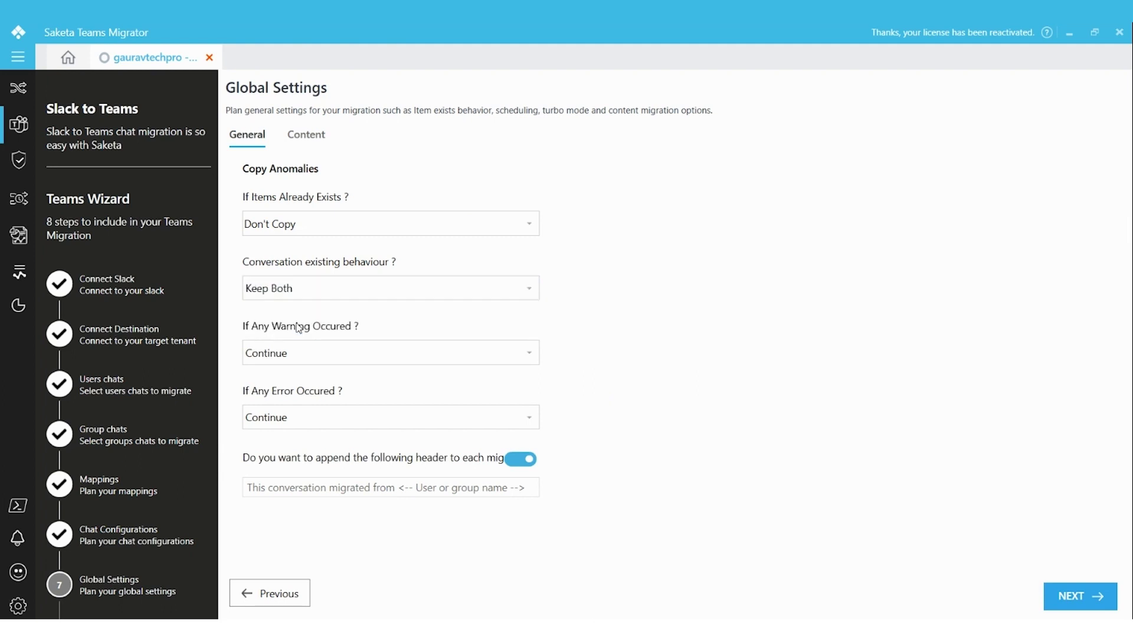
{"action": "left_click", "coordinate": [324, 292]}
{"action": "left_click", "coordinate": [303, 308]}
Try Copy And Replace and Copy If Newer for existing items, restore Don't Copy, and disable the header
{"action": "left_click", "coordinate": [306, 222]}
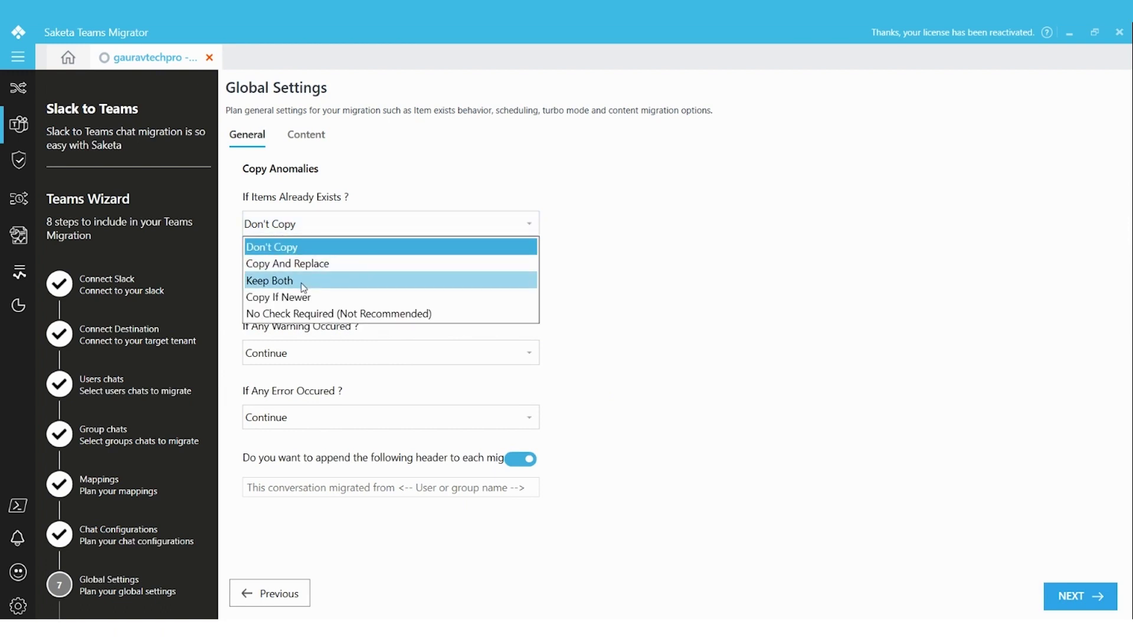
{"action": "left_click", "coordinate": [293, 265]}
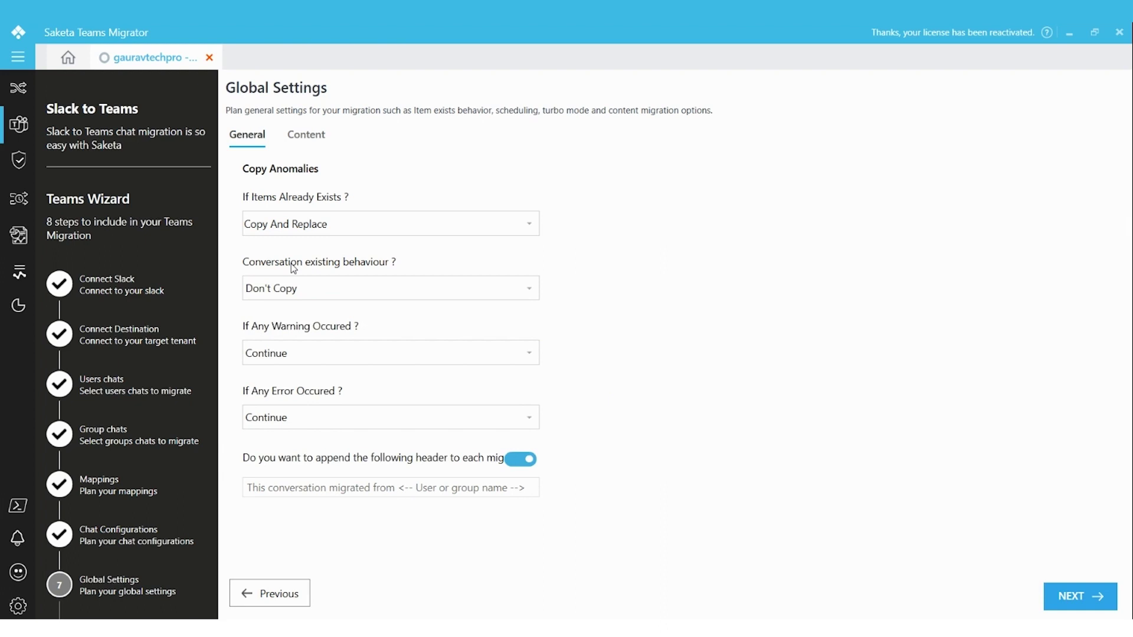
{"action": "left_click", "coordinate": [326, 219]}
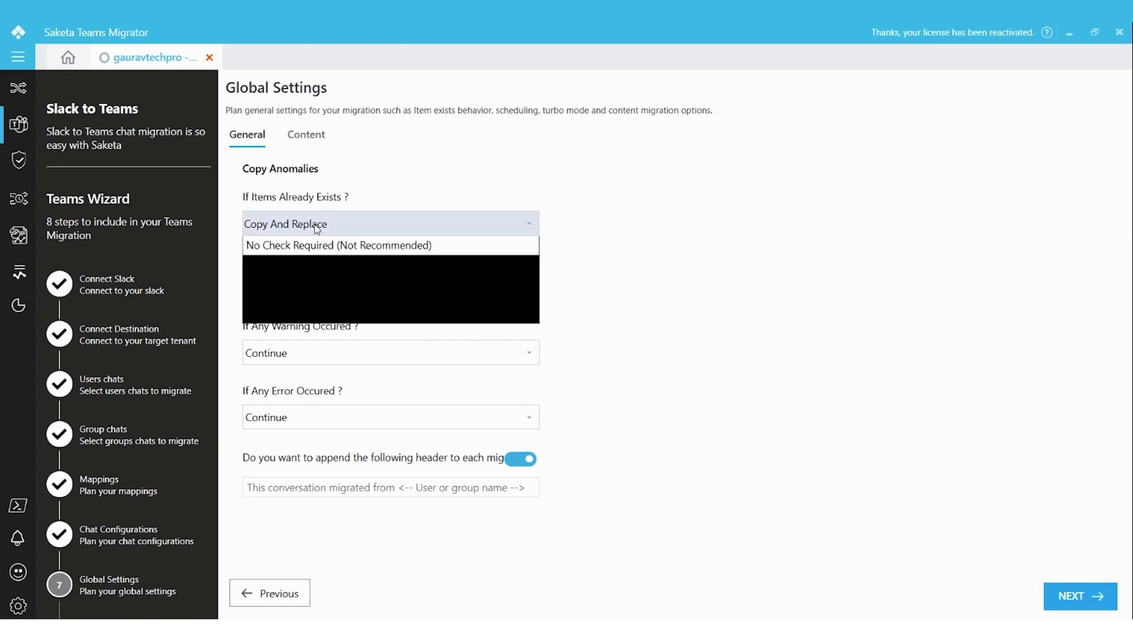
{"action": "left_click", "coordinate": [293, 298]}
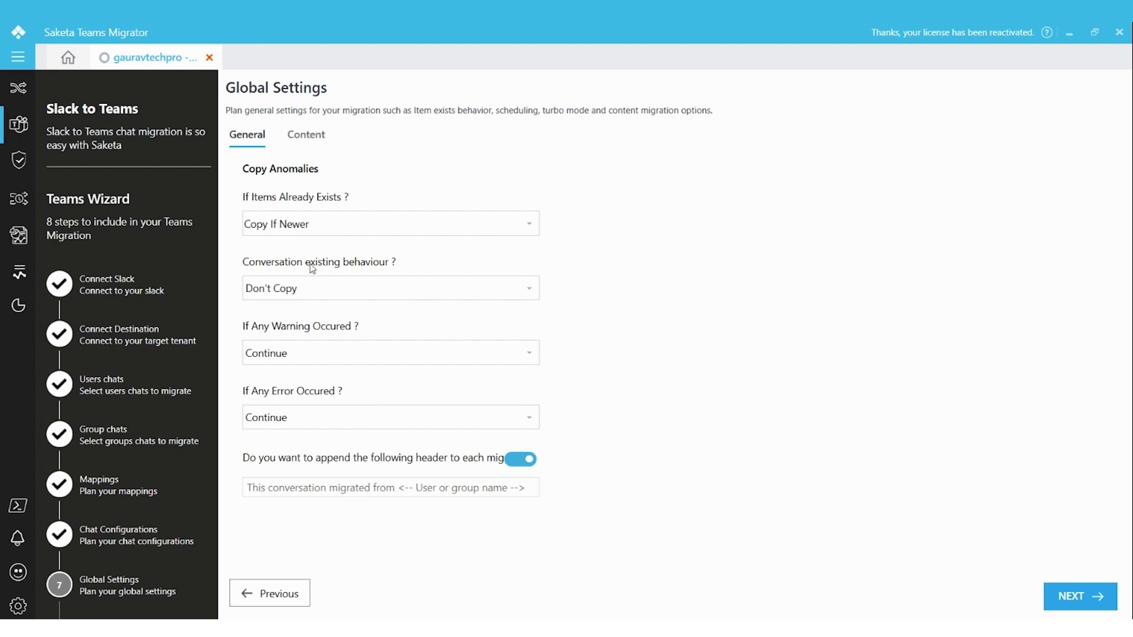
{"action": "left_click", "coordinate": [299, 233]}
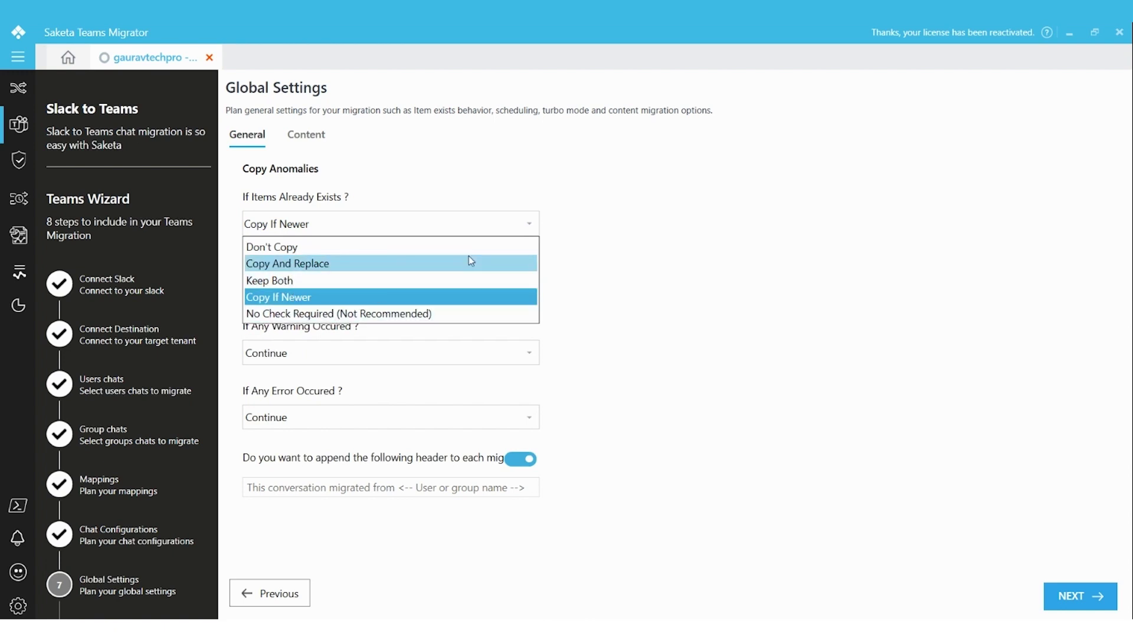
{"action": "left_click", "coordinate": [683, 218]}
{"action": "left_click", "coordinate": [279, 225]}
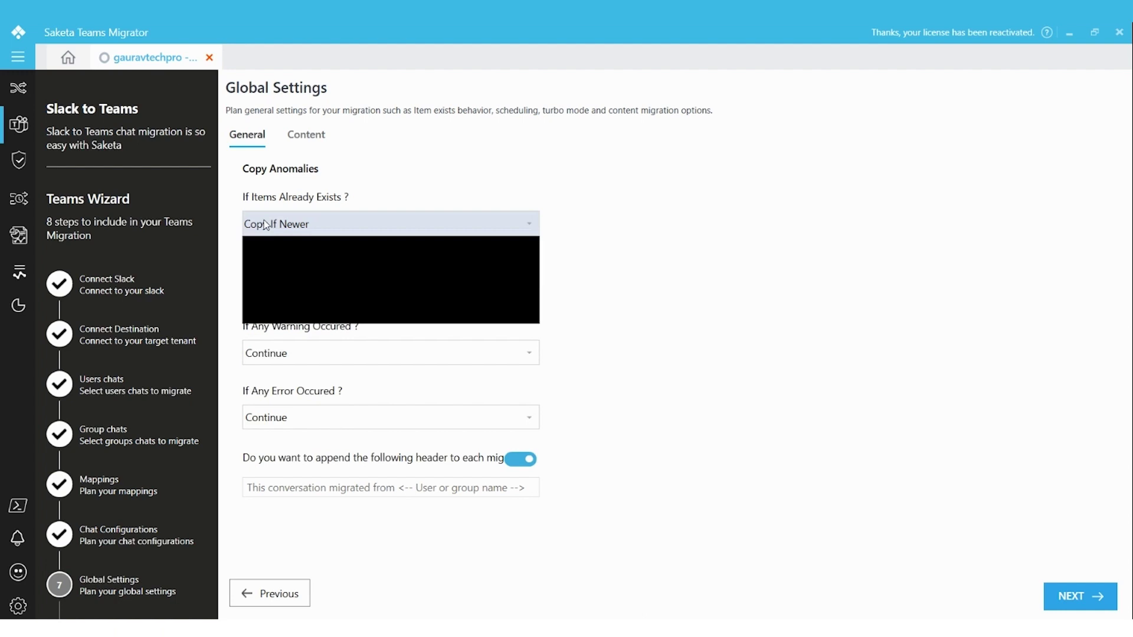
{"action": "left_click", "coordinate": [288, 235]}
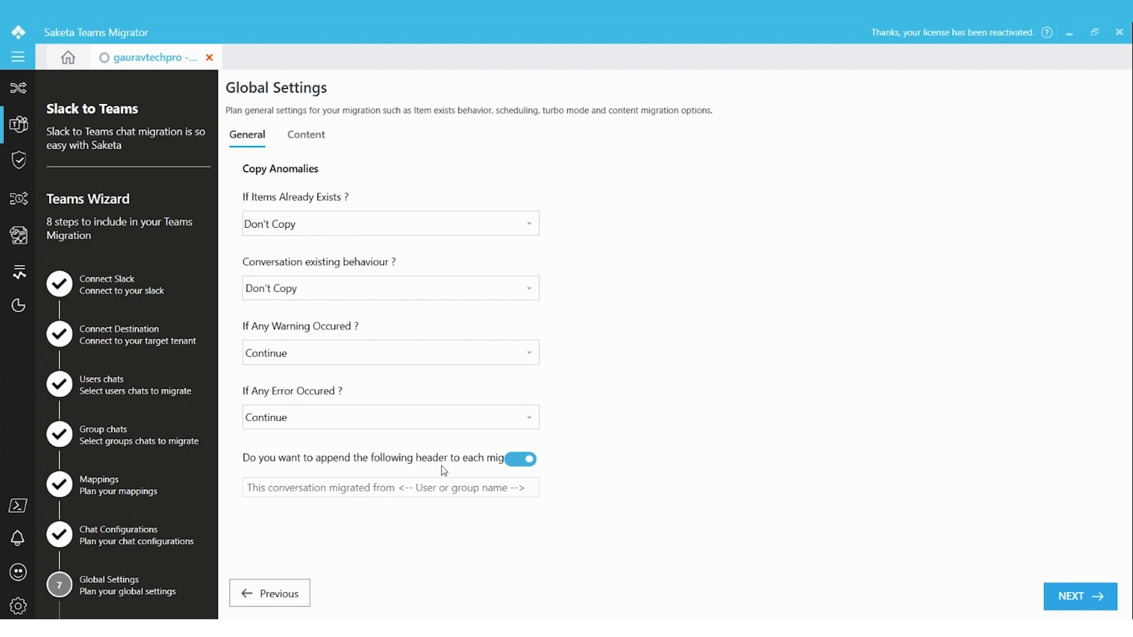
{"action": "left_click", "coordinate": [531, 463]}
Leave the migrated-conversation header off and edit the Content tab's special-character replacement box
{"action": "left_click", "coordinate": [523, 465]}
{"action": "left_click", "coordinate": [522, 465]}
{"action": "left_click", "coordinate": [521, 465]}
{"action": "left_click", "coordinate": [520, 463]}
{"action": "left_click", "coordinate": [317, 145]}
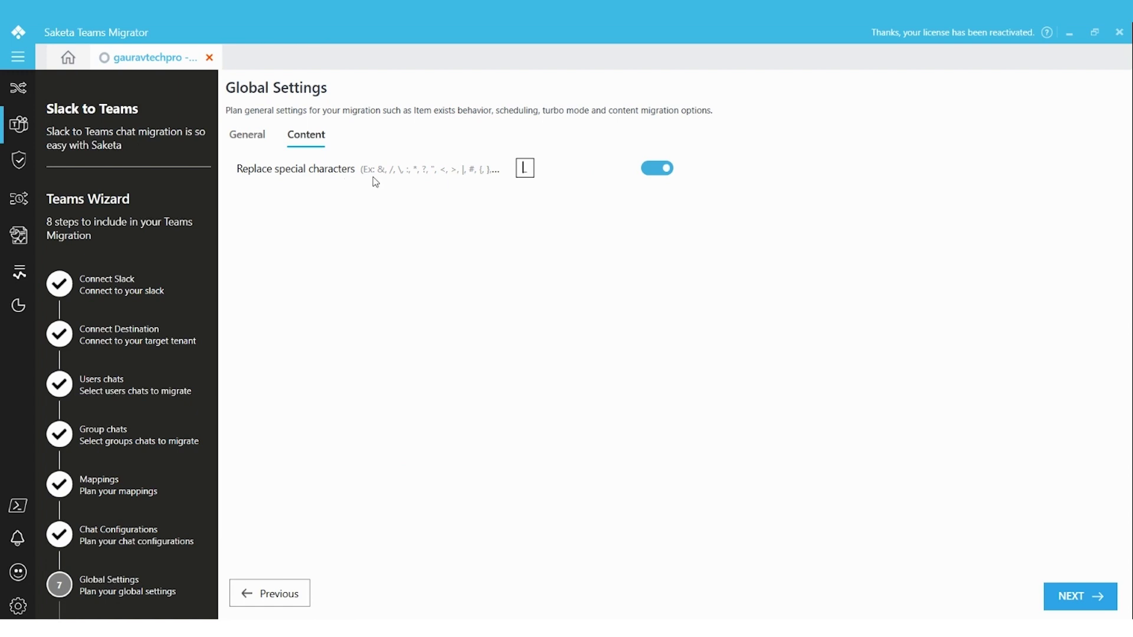
{"action": "left_click", "coordinate": [525, 169]}
Move to Review, check the Review Settings tab, and start the migration
{"action": "left_click", "coordinate": [1064, 597]}
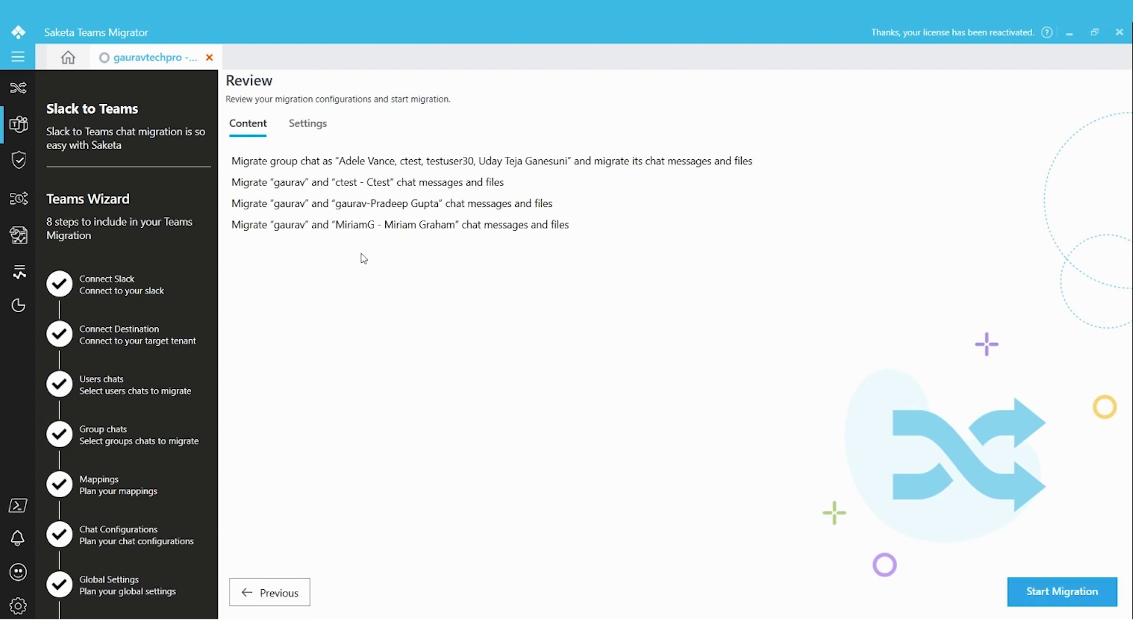
{"action": "left_click", "coordinate": [319, 129]}
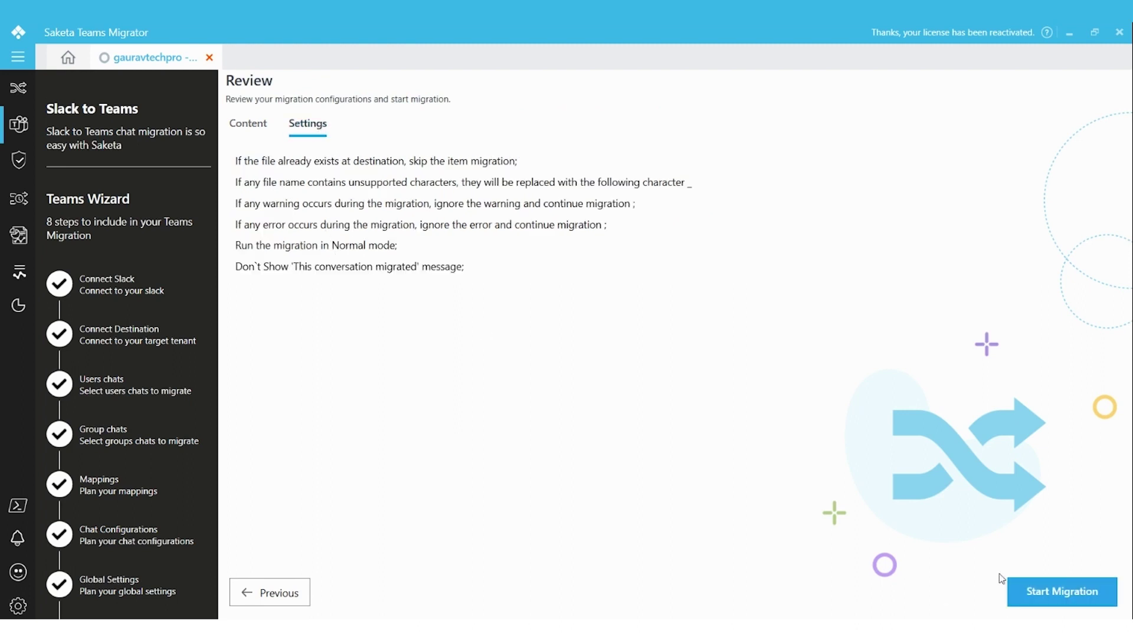
{"action": "left_click", "coordinate": [1039, 597]}
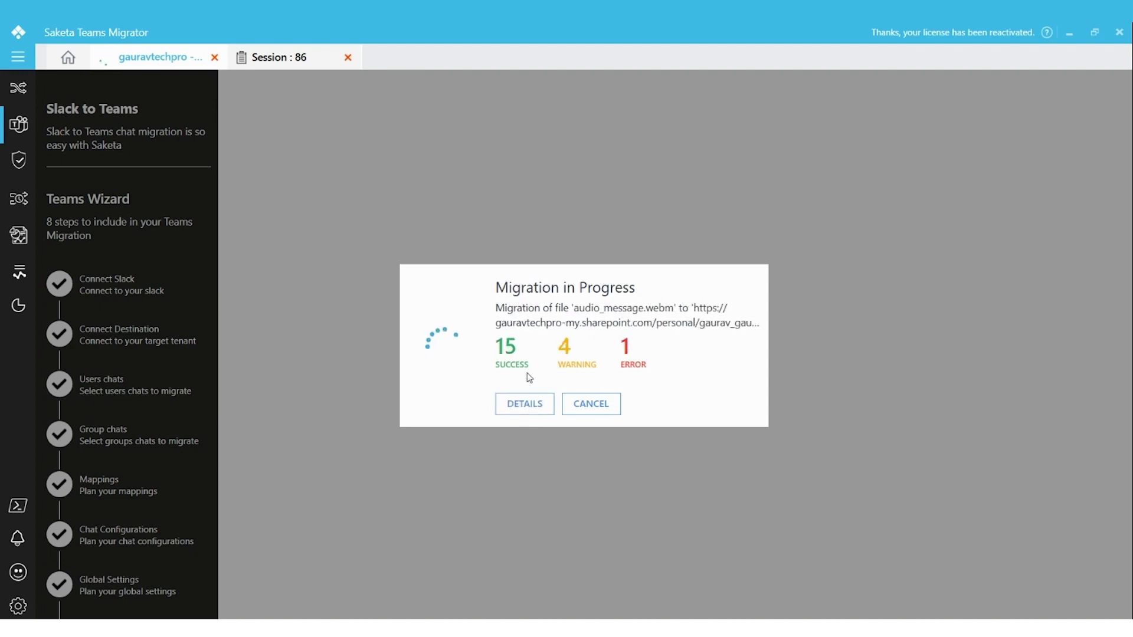
Open the session's detailed Summary report and inspect the Status filter options
{"action": "left_click", "coordinate": [524, 411]}
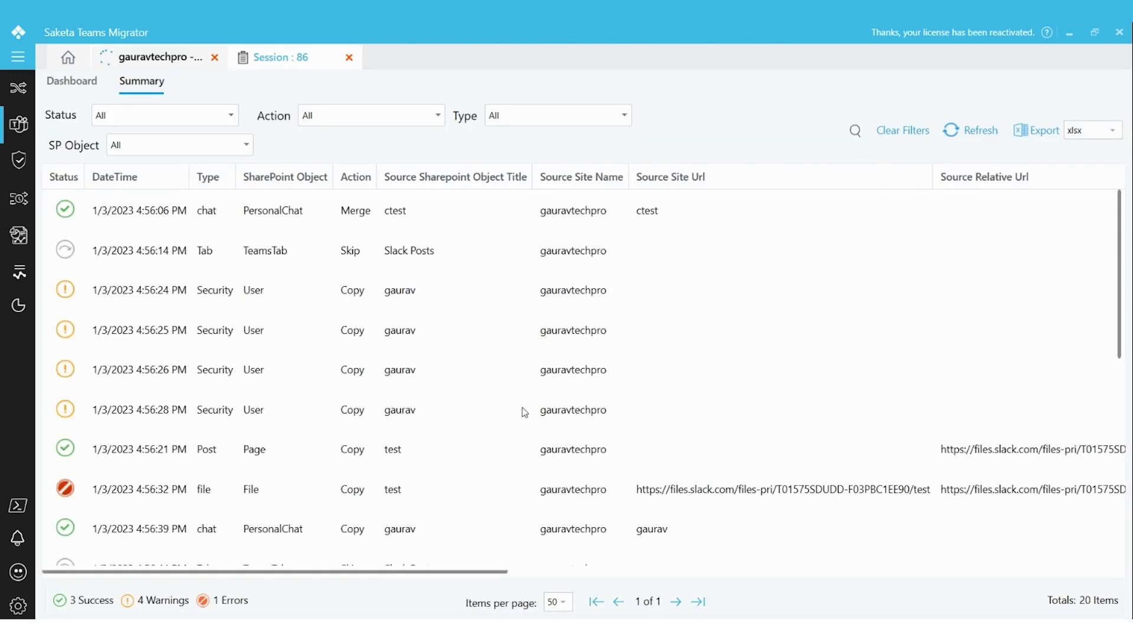
{"action": "left_click", "coordinate": [204, 117]}
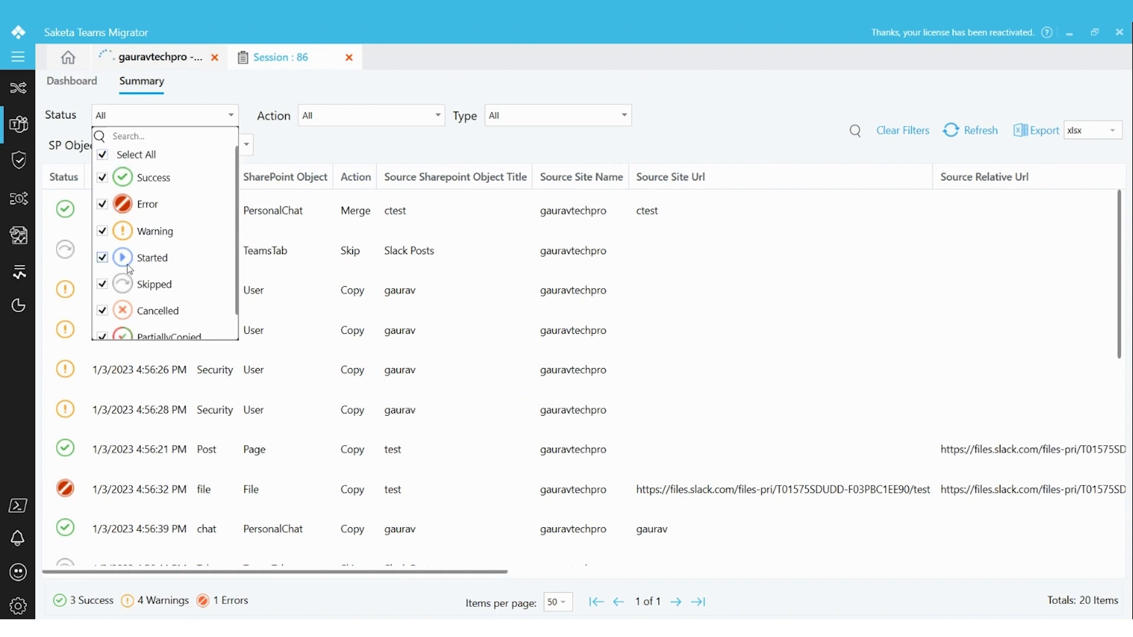
{"action": "left_click", "coordinate": [410, 374]}
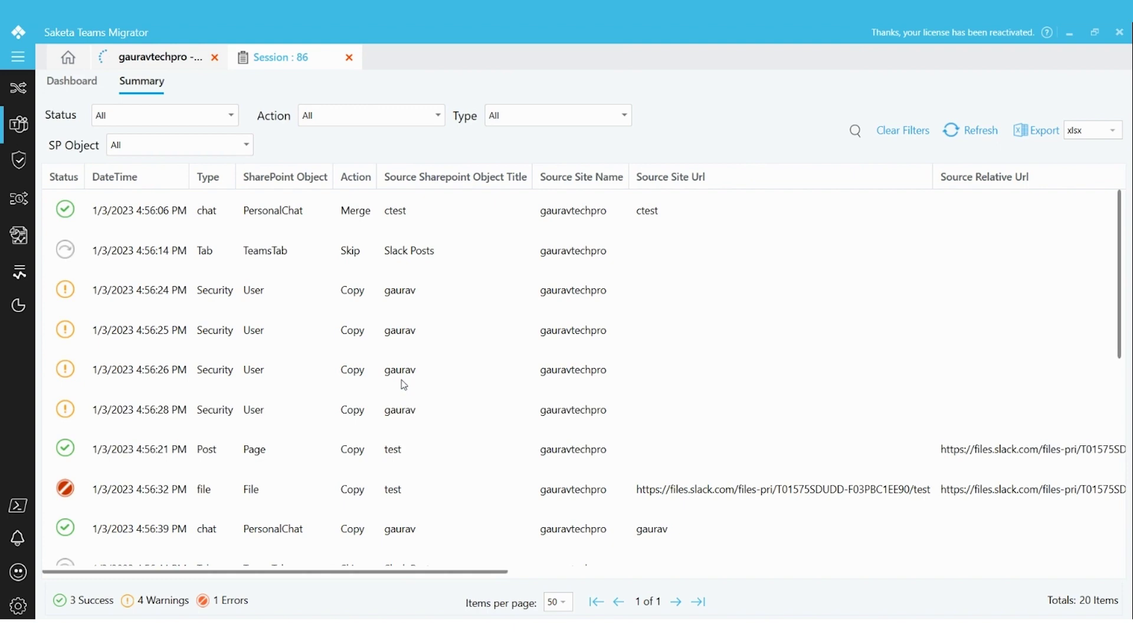